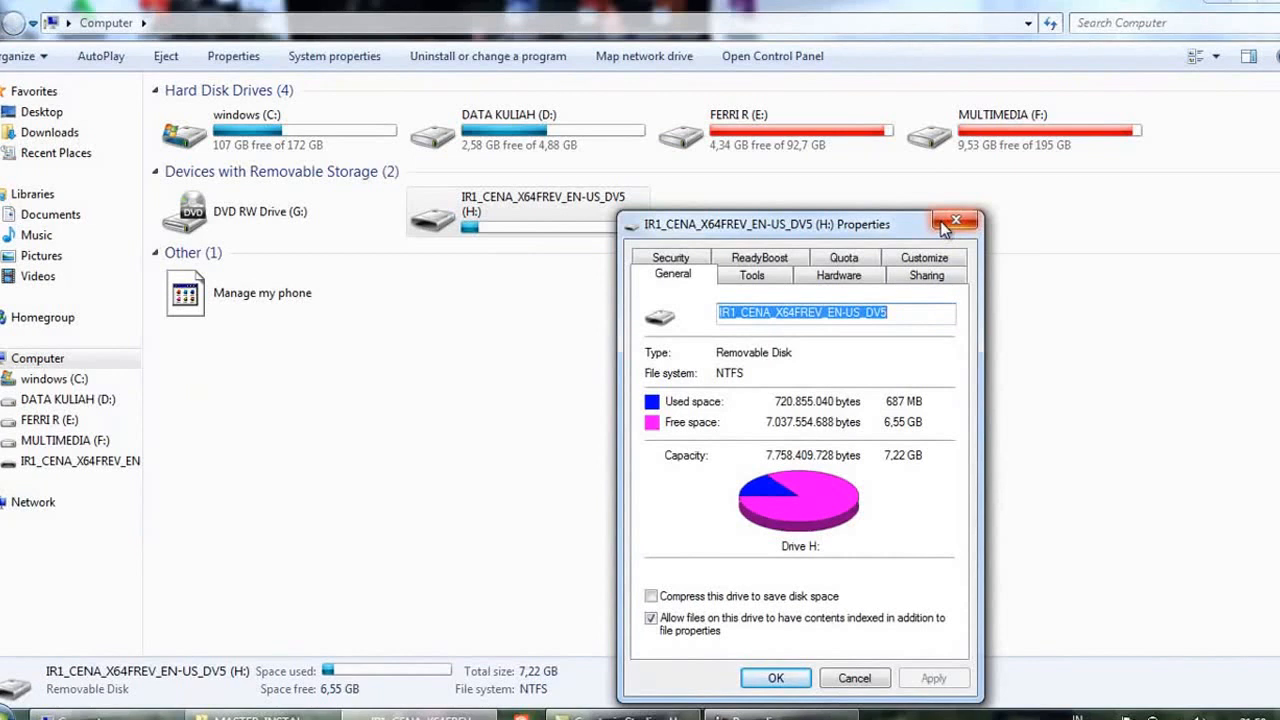
Quick-format the removable drive H: as NTFS with a 4096-byte allocation unit, keeping the volume label IR1_CENA_X64FREV_EN-US_DV5
click(944, 227)
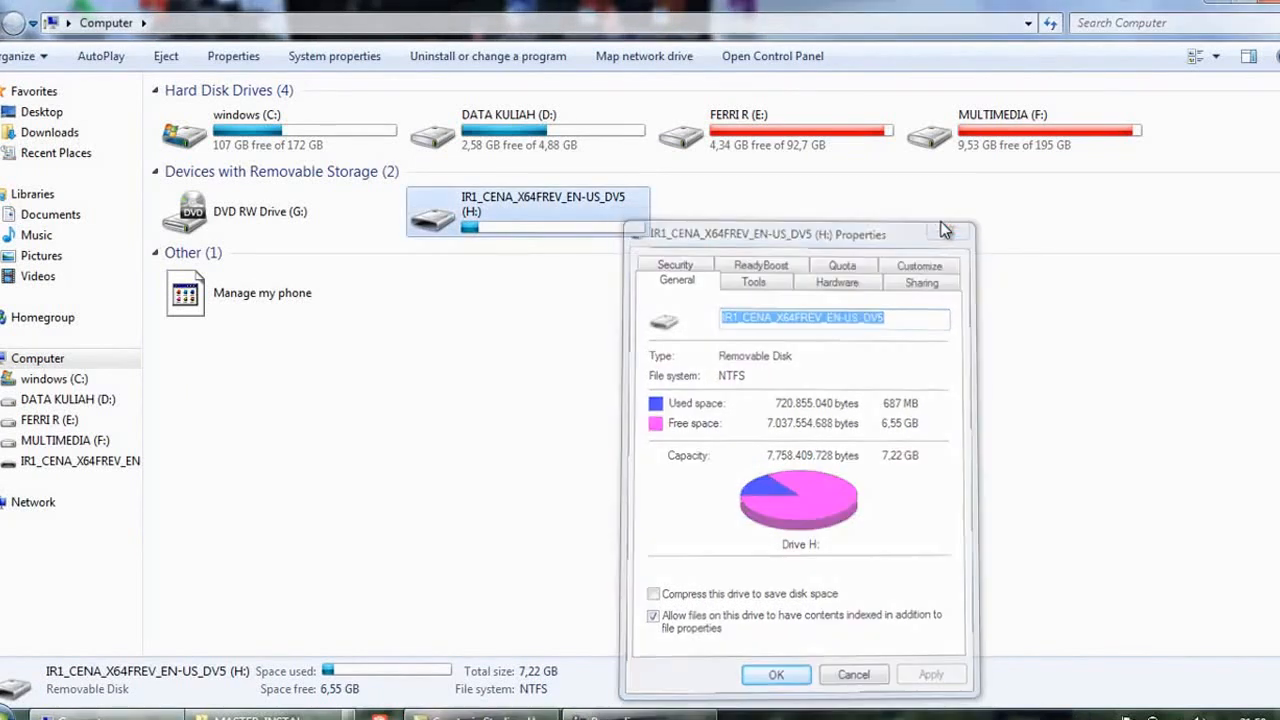
right_click(586, 208)
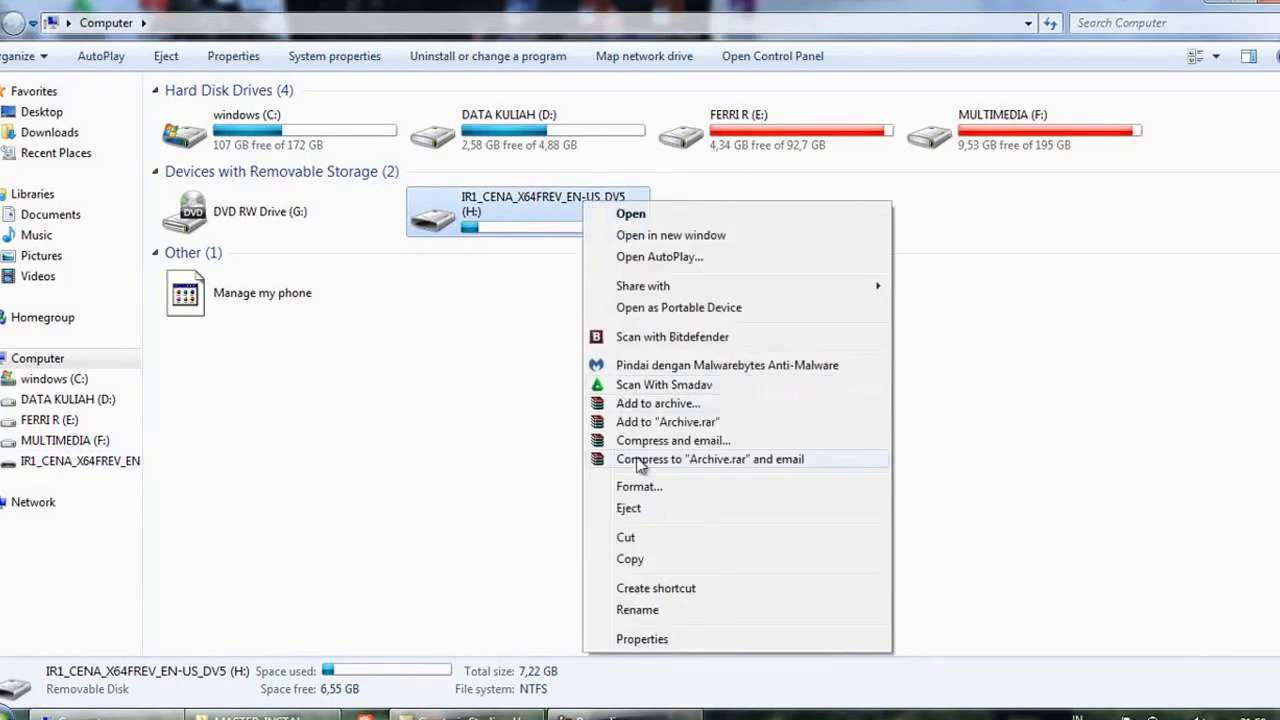
click(641, 487)
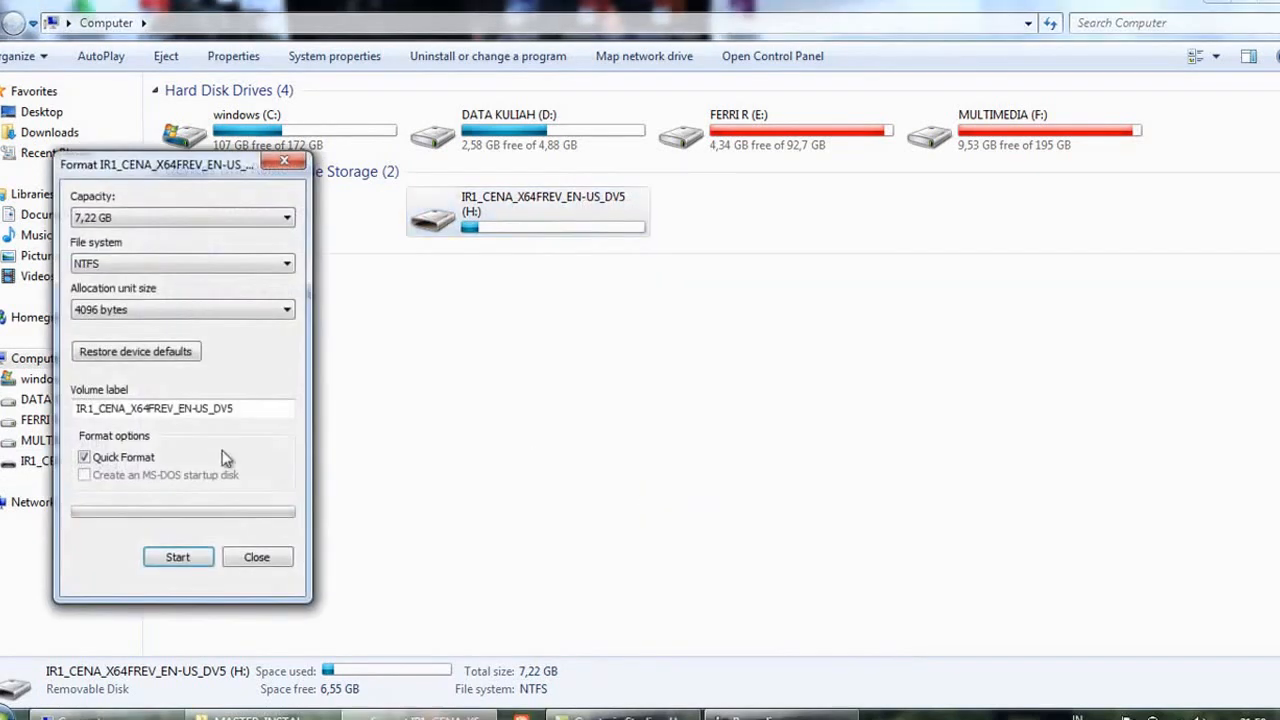
click(187, 551)
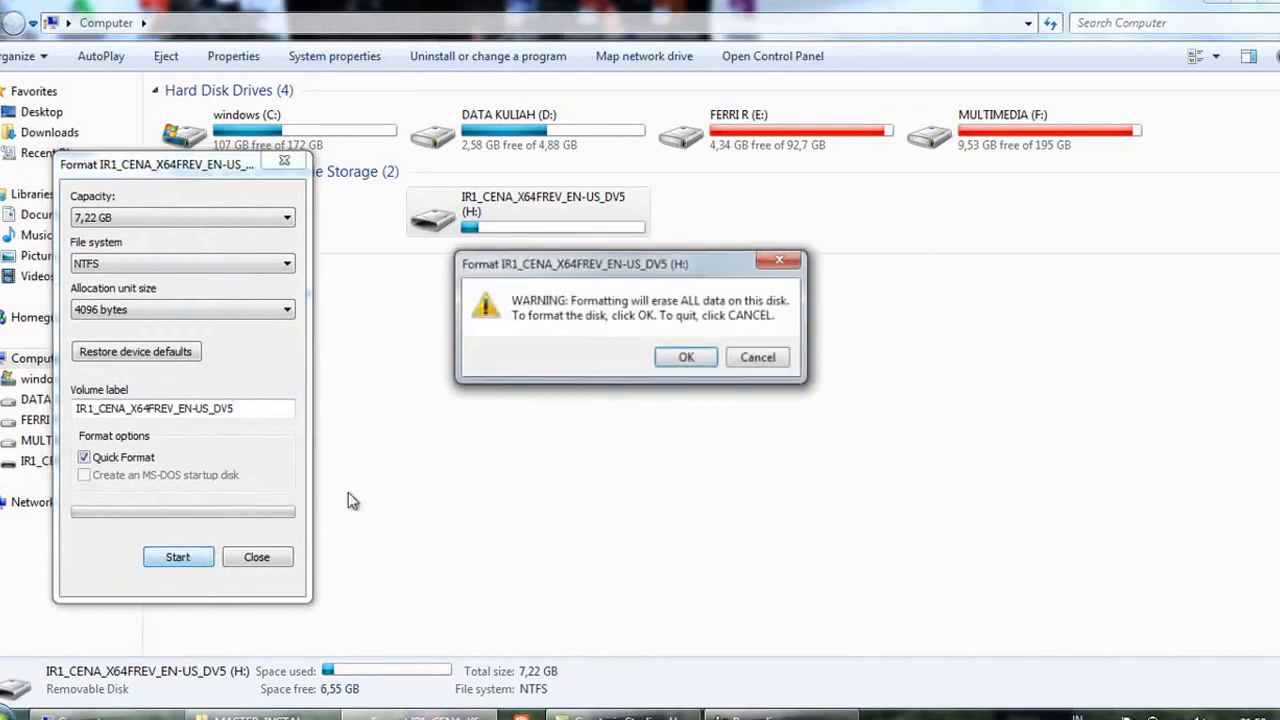
click(686, 360)
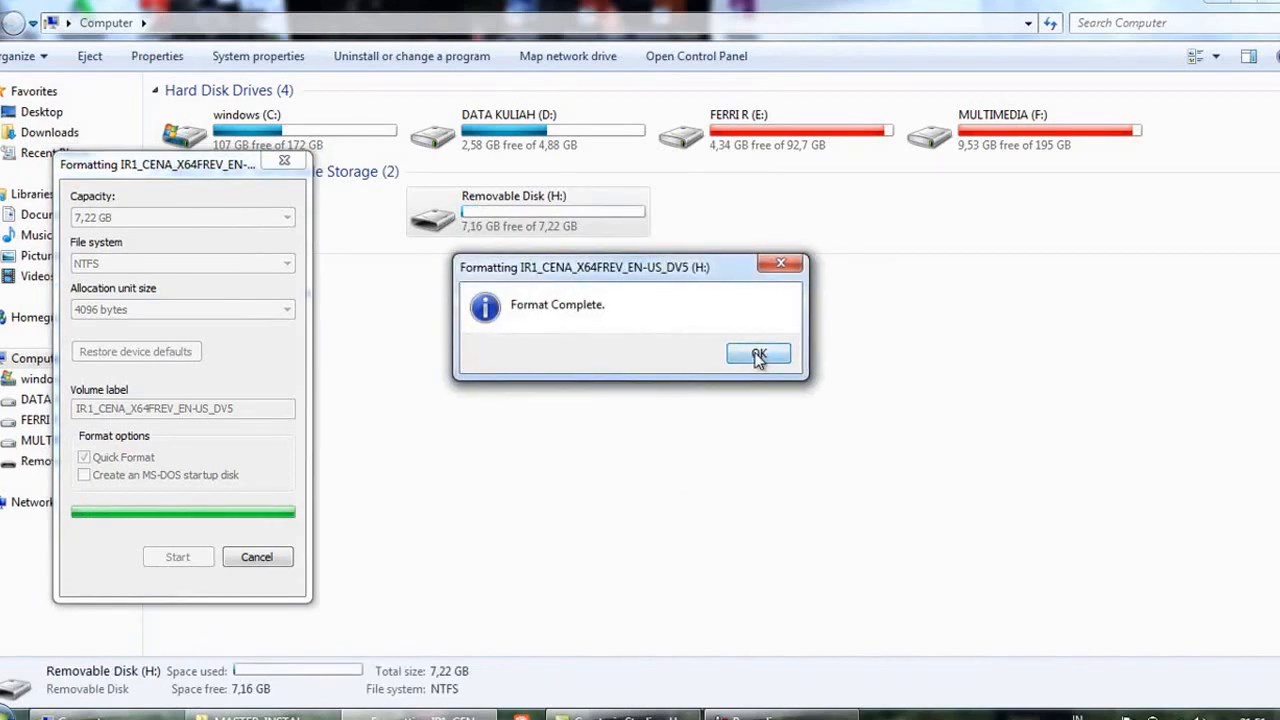
click(758, 356)
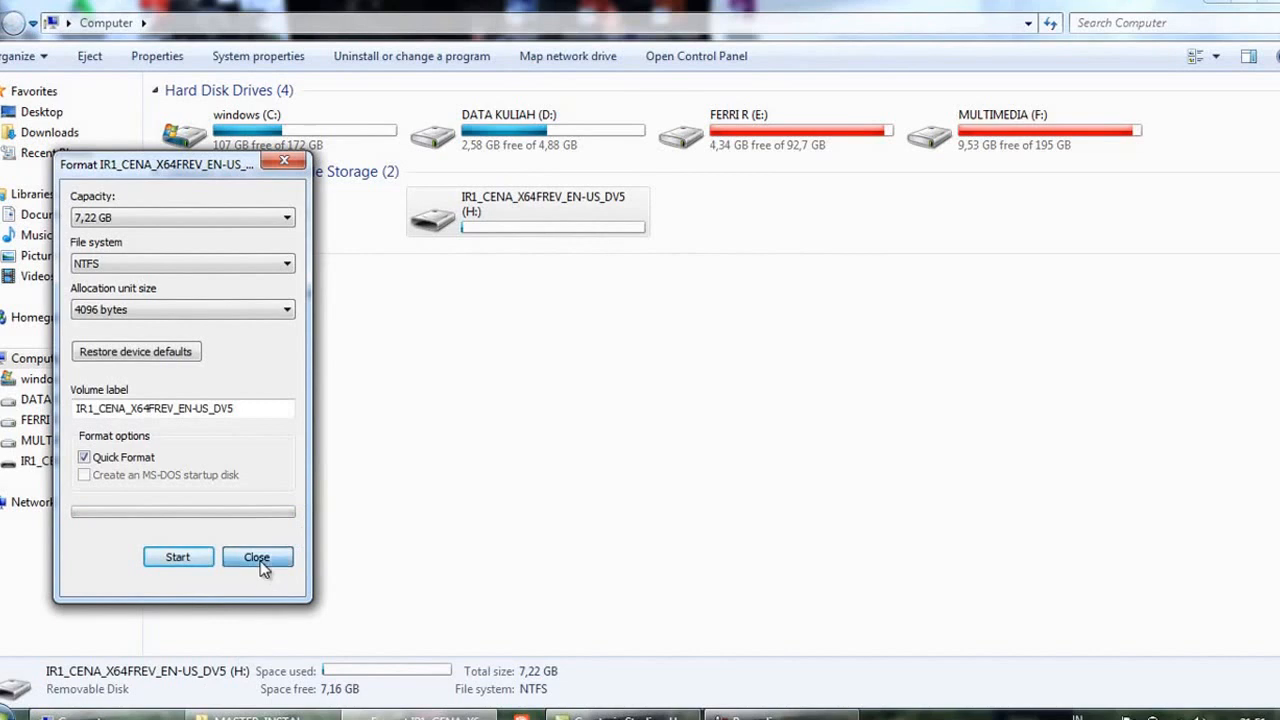
click(259, 561)
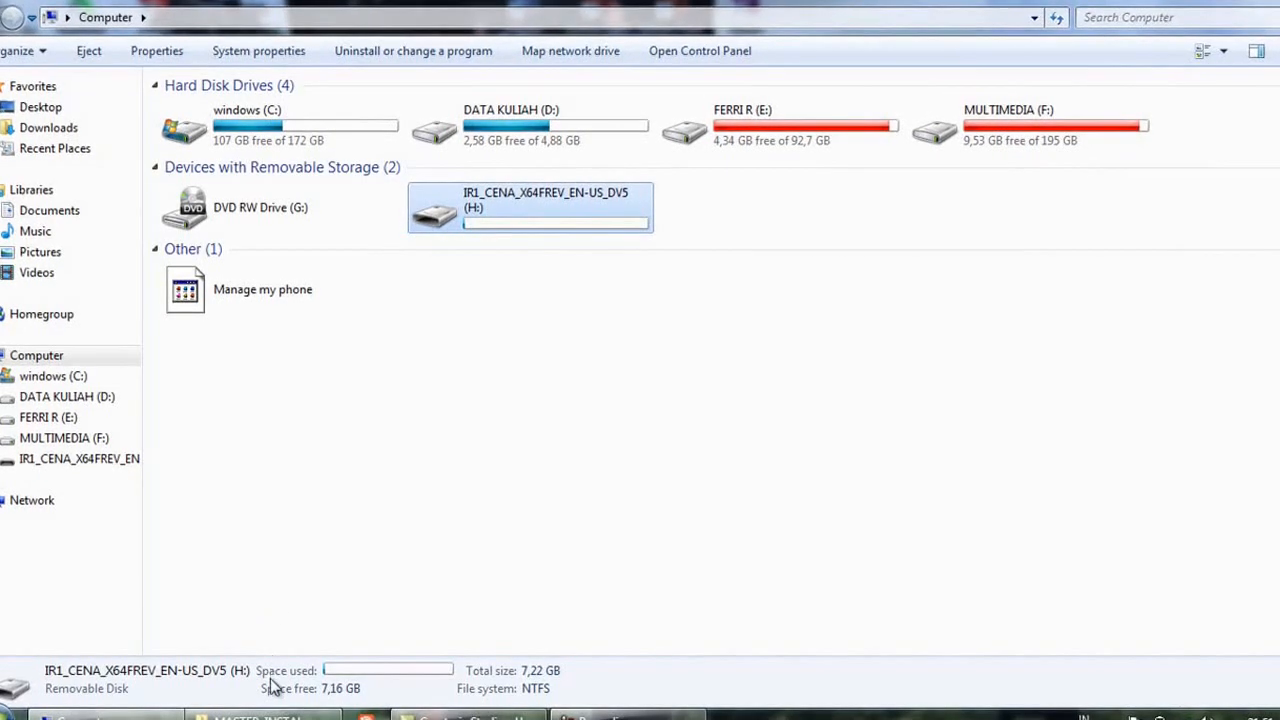
Run rufus-2.11.exe as administrator from the win 10 folder inside MASTER INSTAL
click(268, 716)
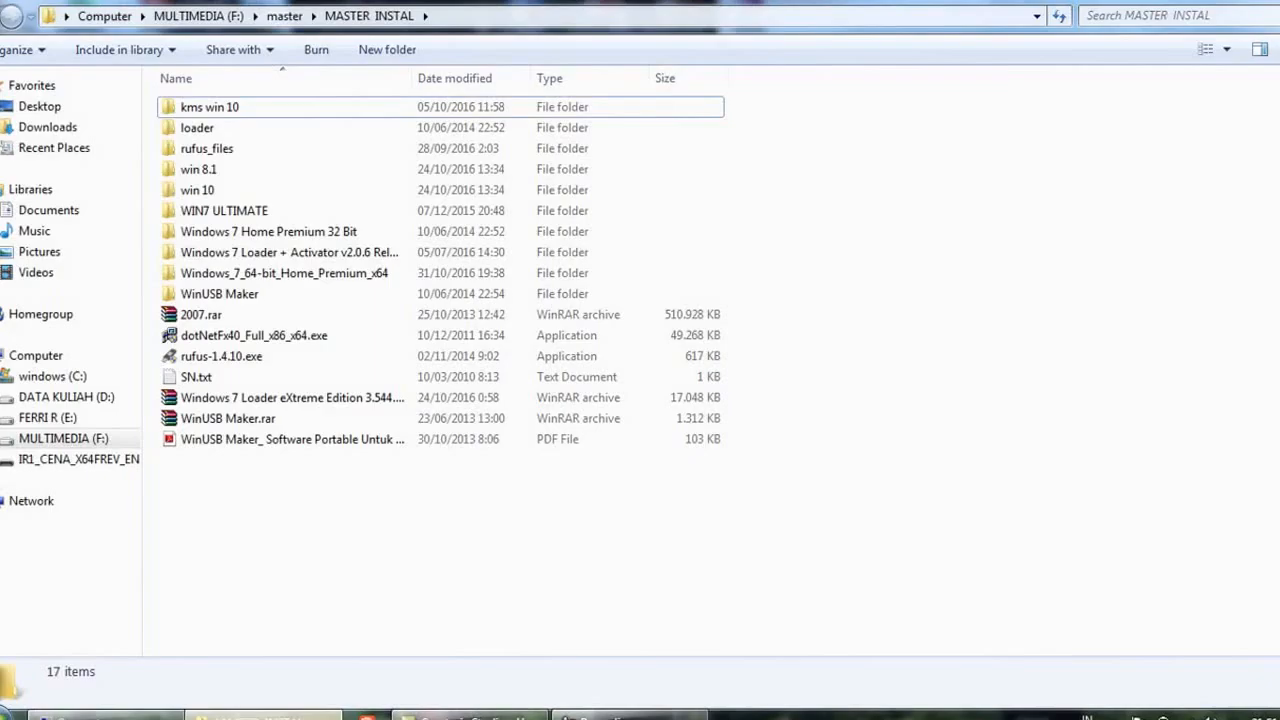
double_click(342, 192)
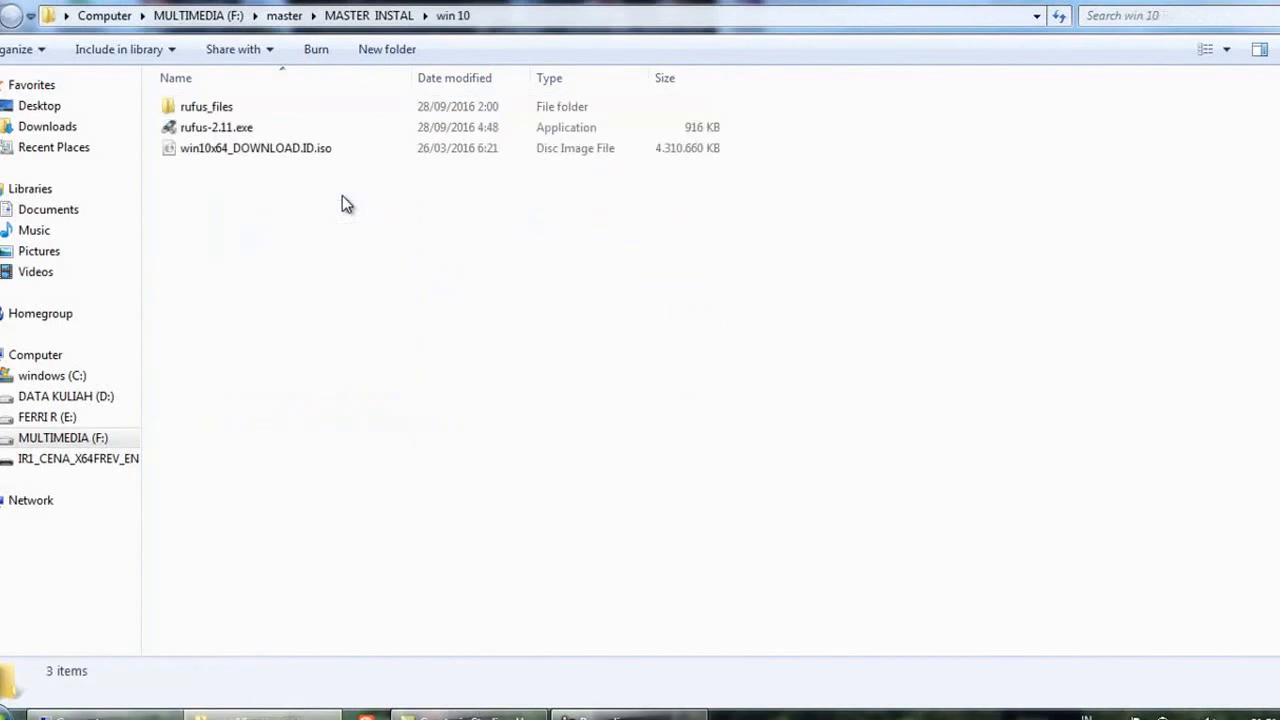
click(304, 136)
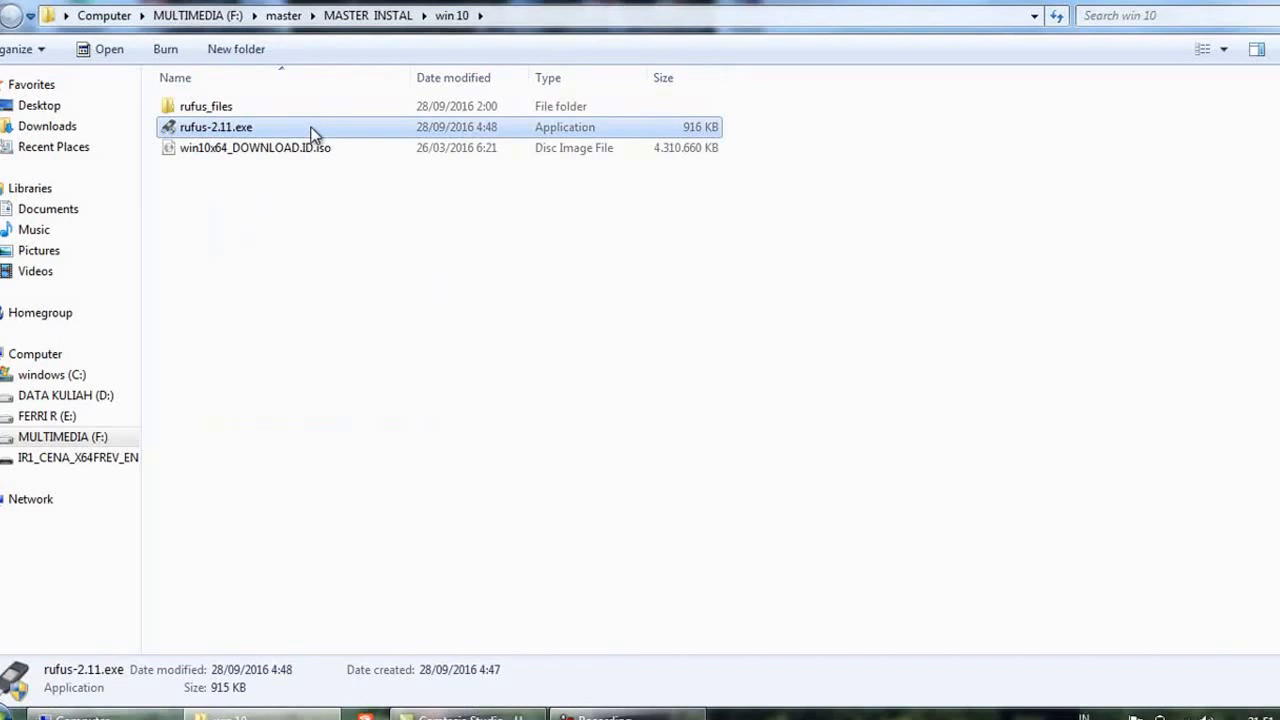
right_click(228, 133)
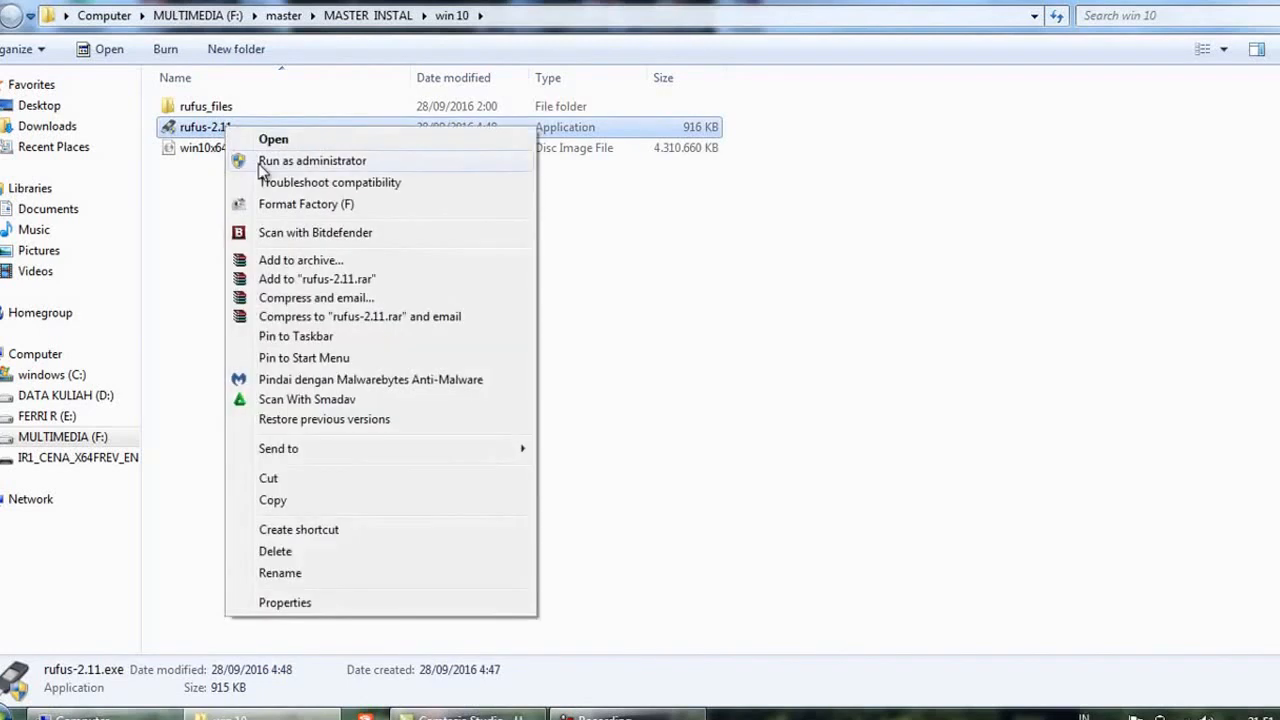
click(258, 163)
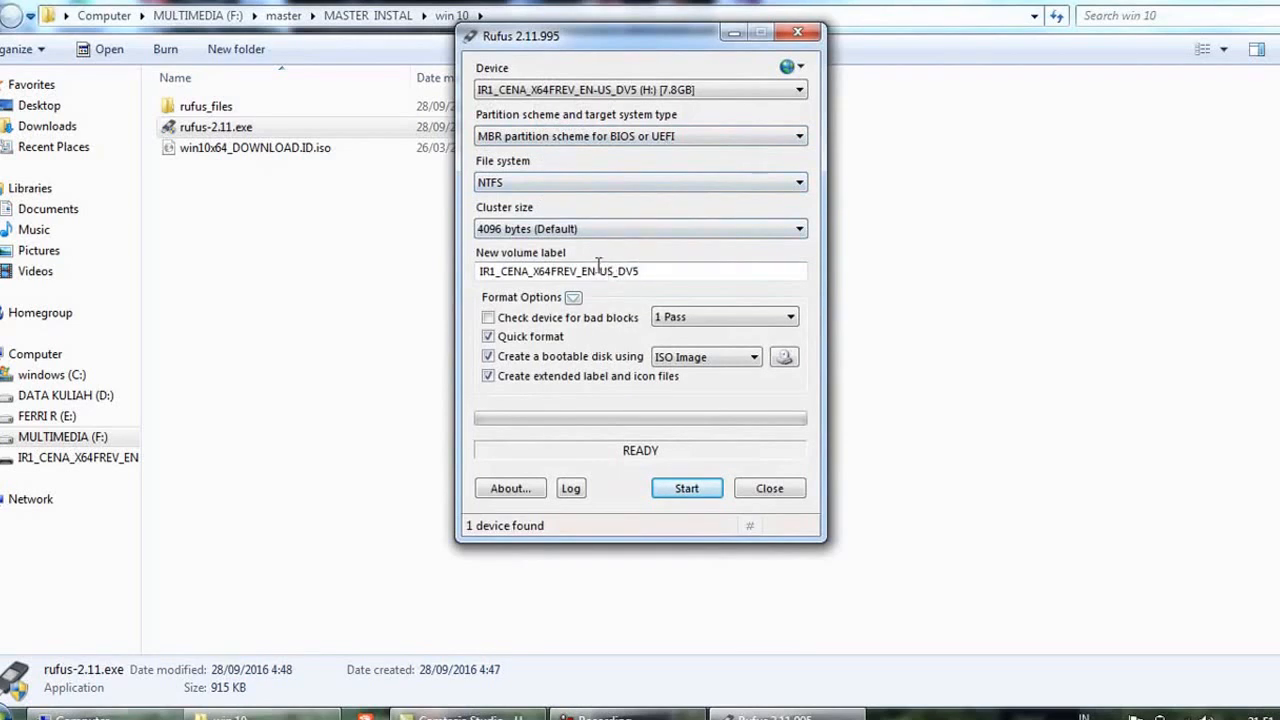
Review the Device and Partition scheme choices, keeping drive H: and MBR partition scheme for BIOS or UEFI
click(623, 89)
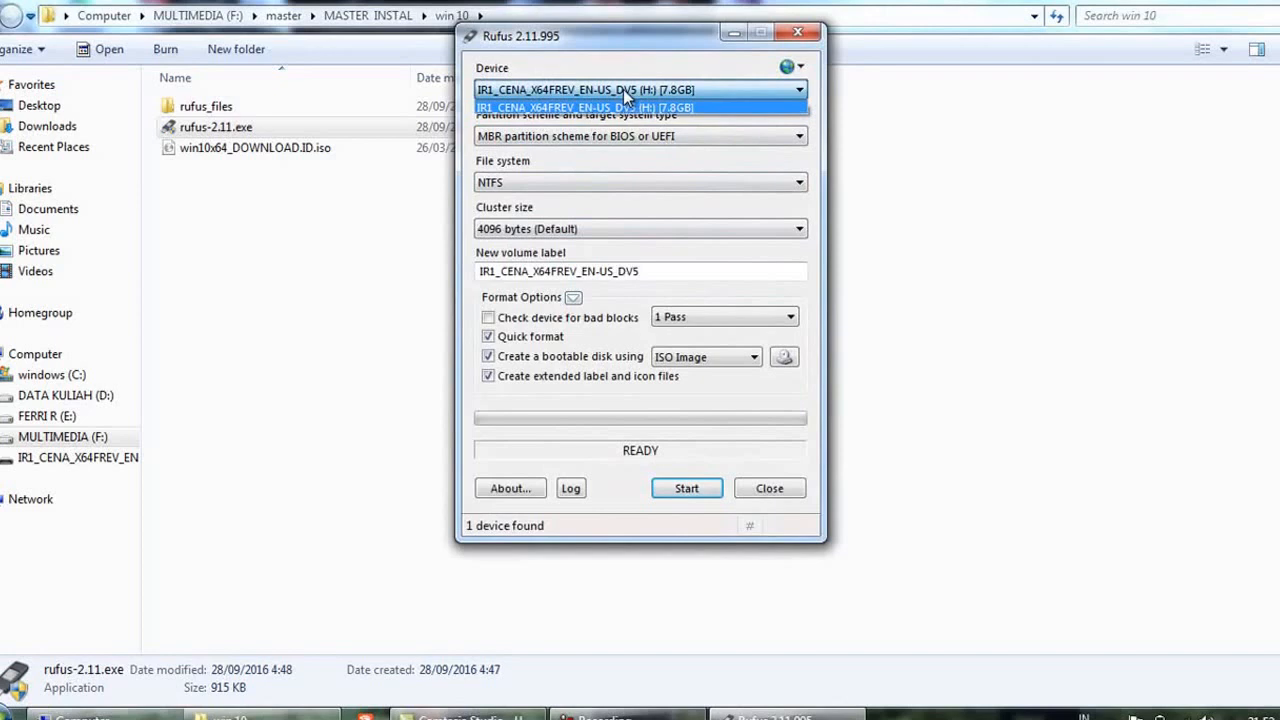
click(623, 89)
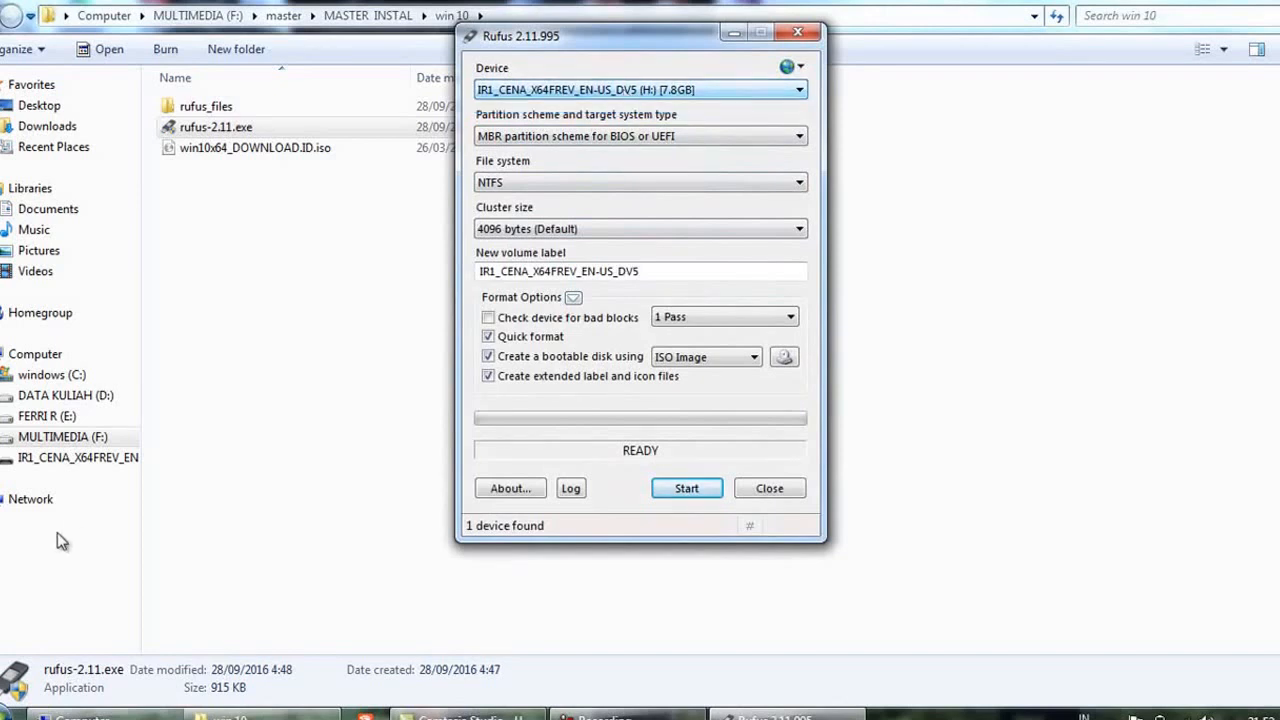
click(553, 96)
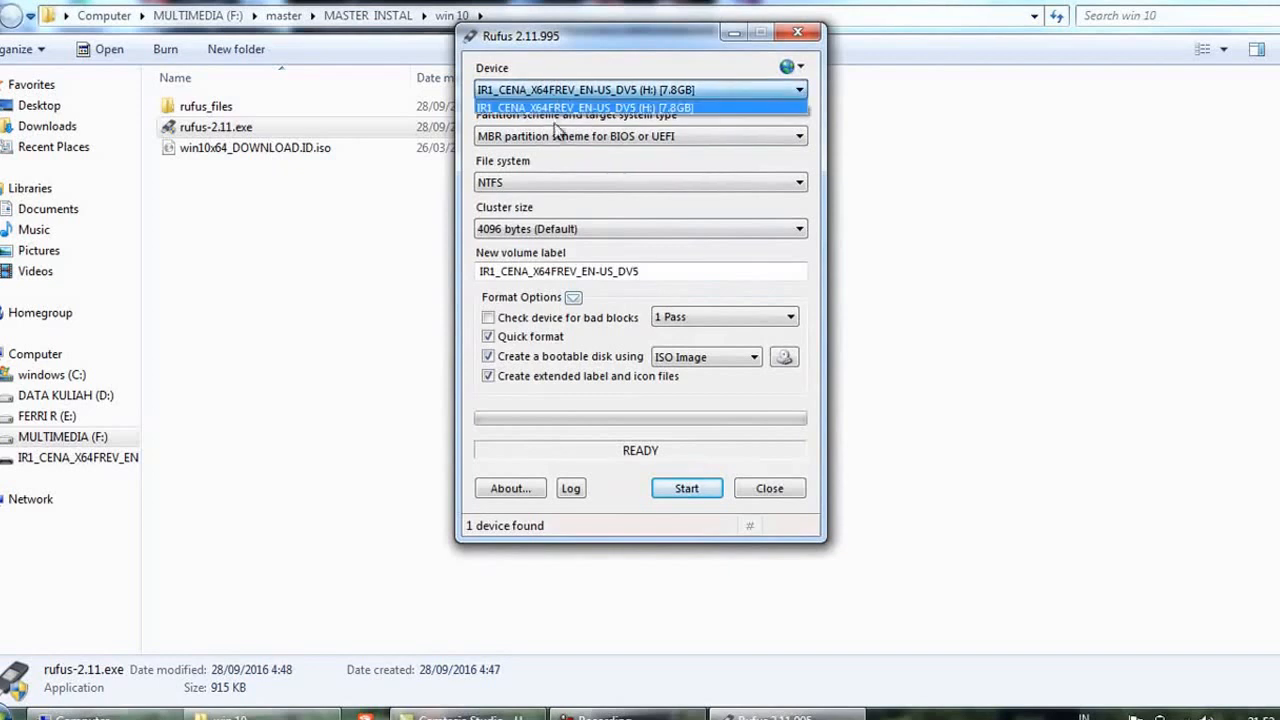
click(562, 129)
click(570, 138)
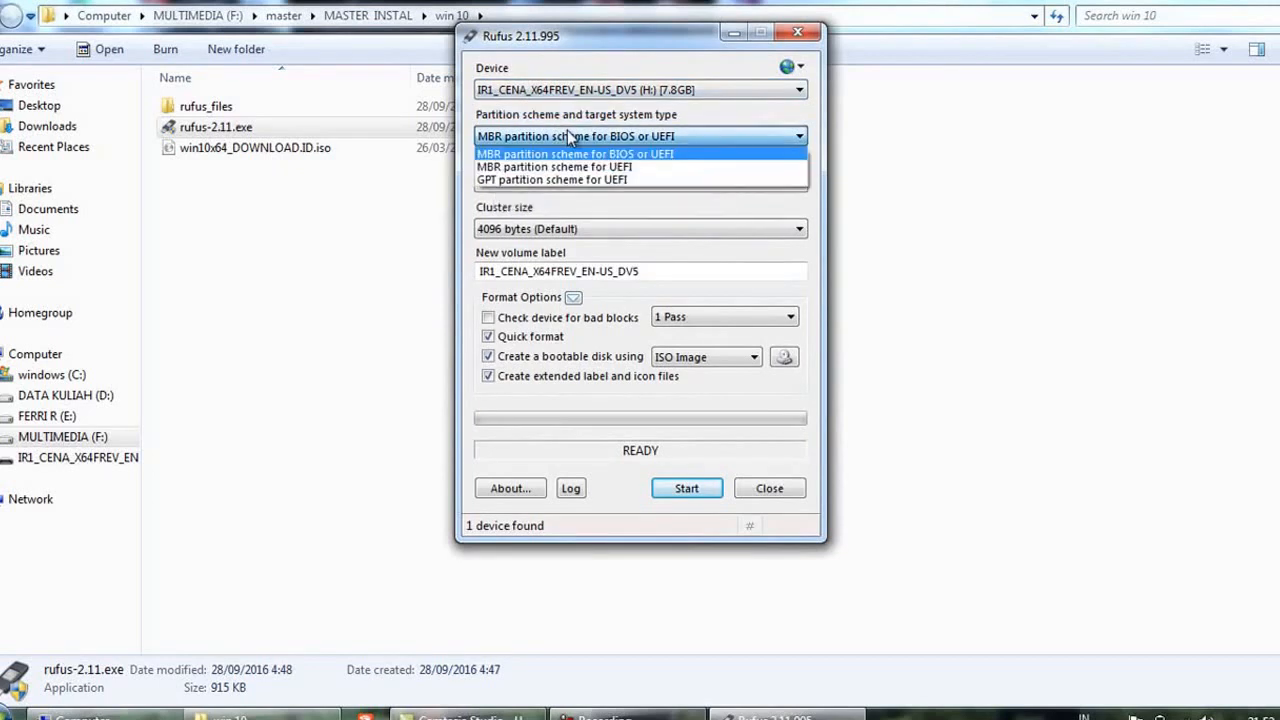
click(567, 130)
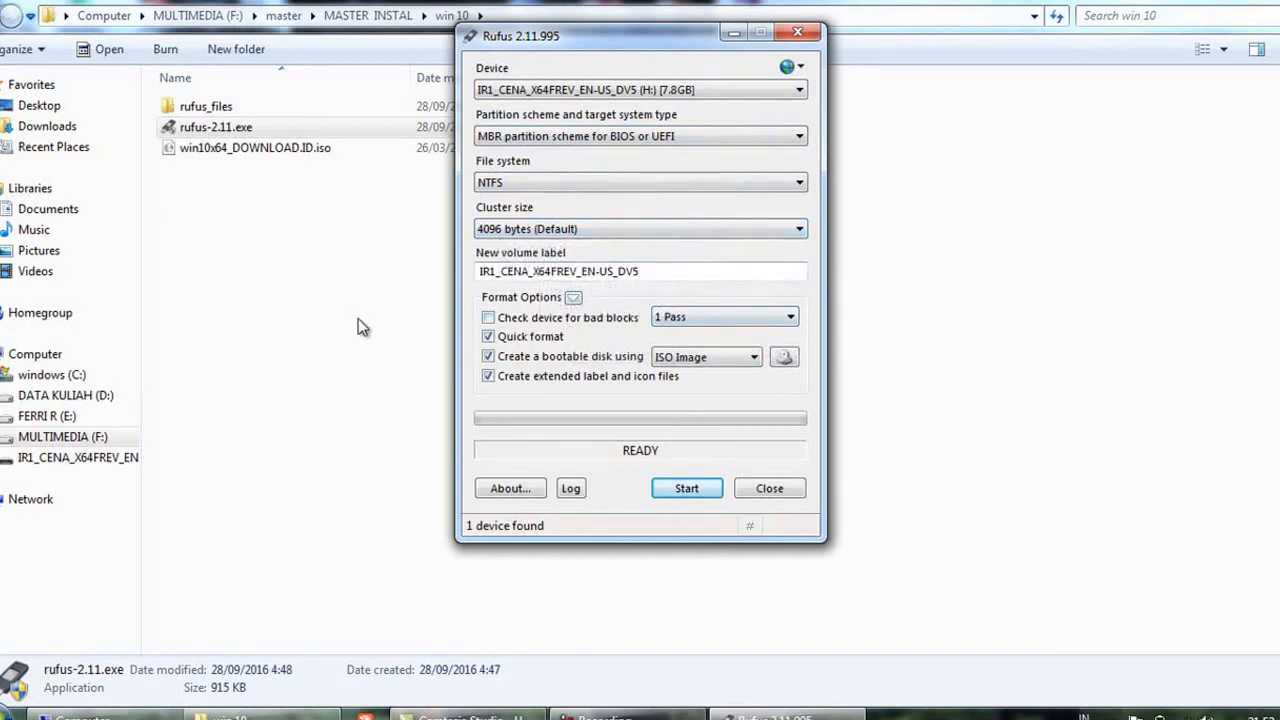
Load the image [BAGAS31] Windows 8.1 Enterprise x64.iso from F:\master\MASTER INSTAL\win 8.1 as the bootable disk source
click(786, 360)
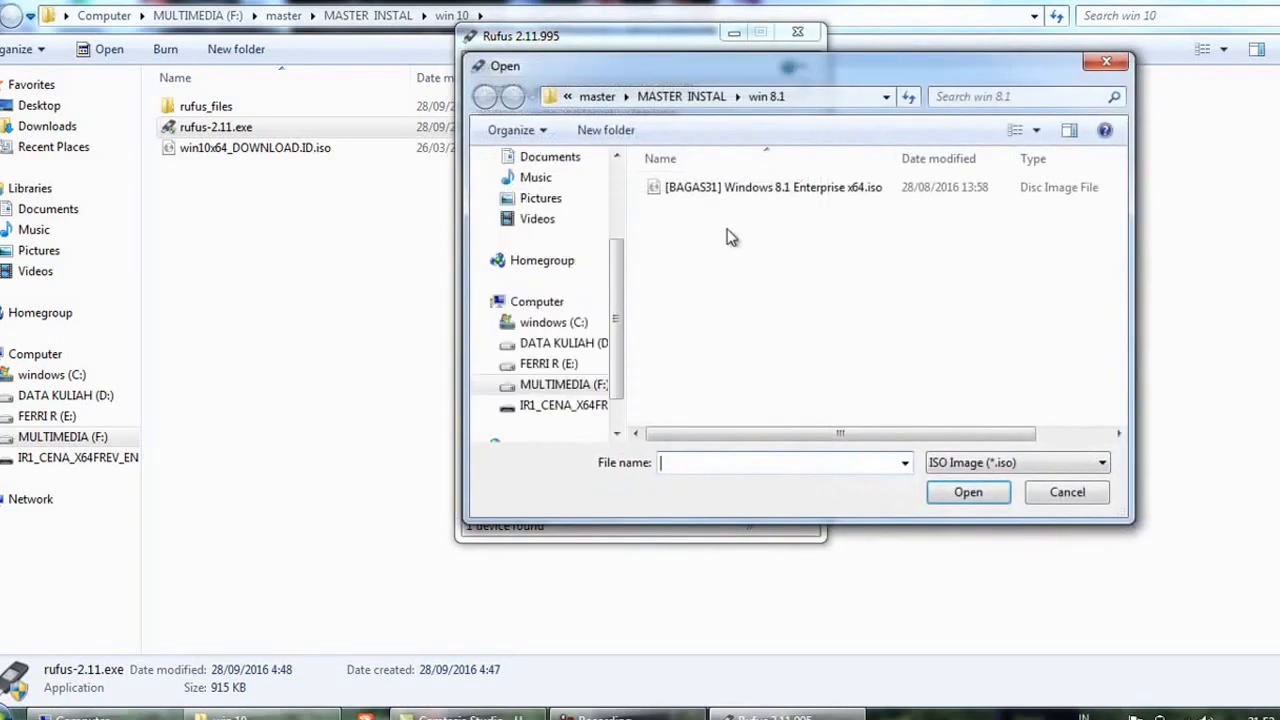
click(588, 385)
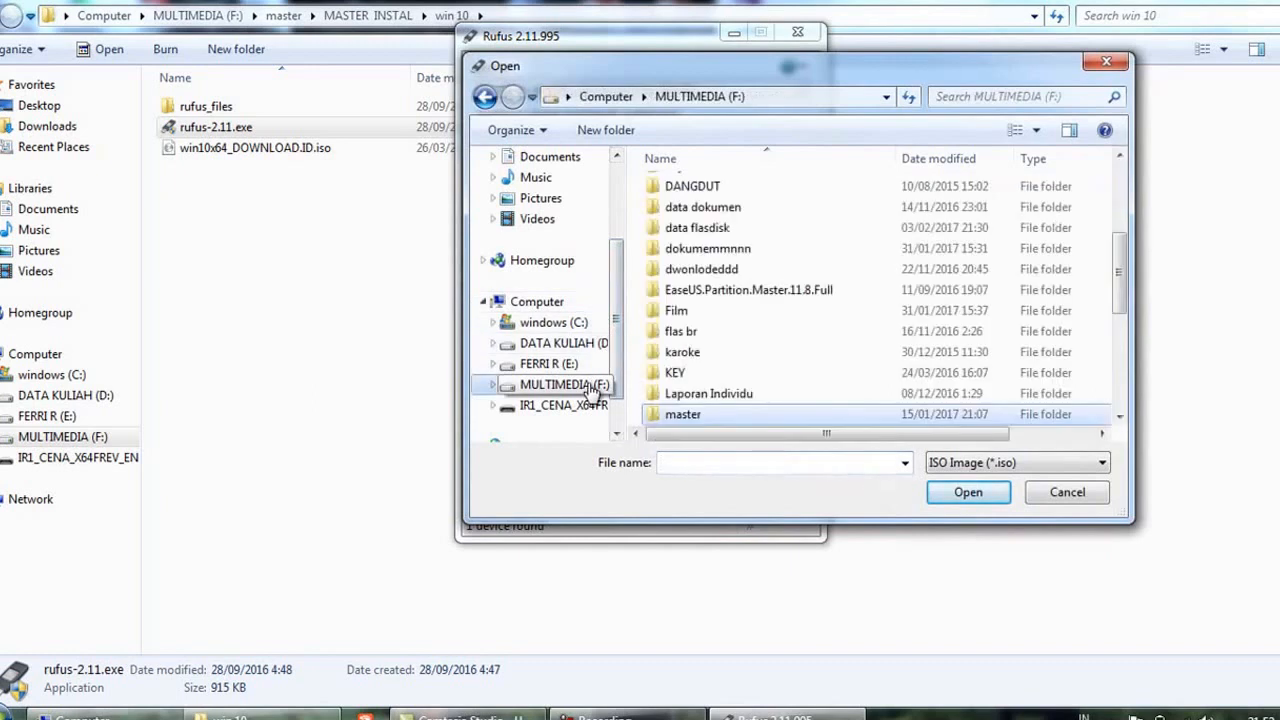
double_click(705, 414)
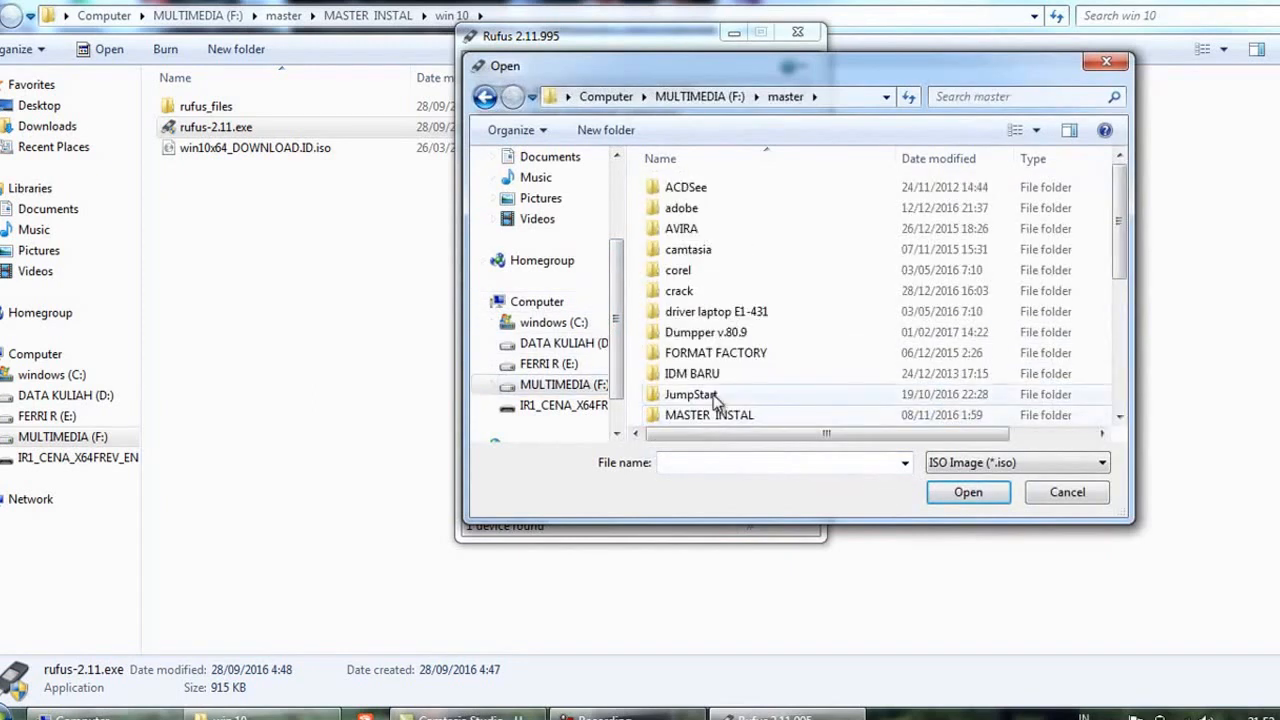
double_click(709, 416)
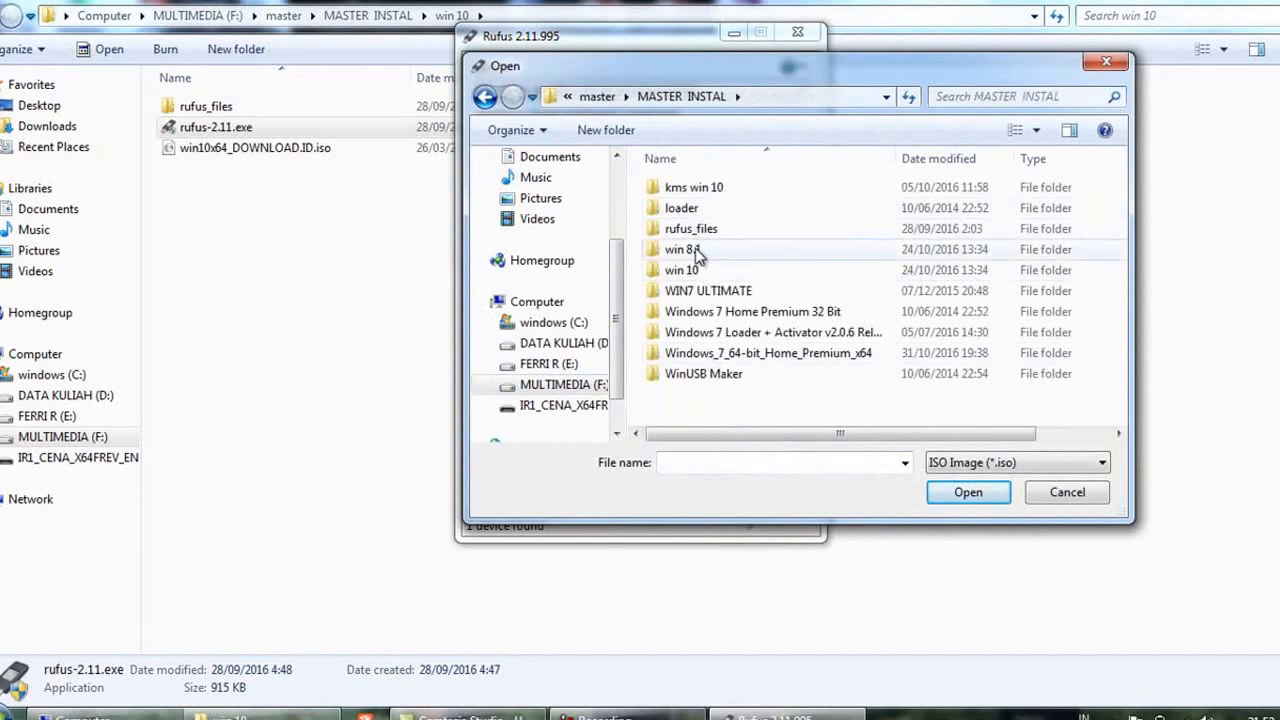
double_click(697, 252)
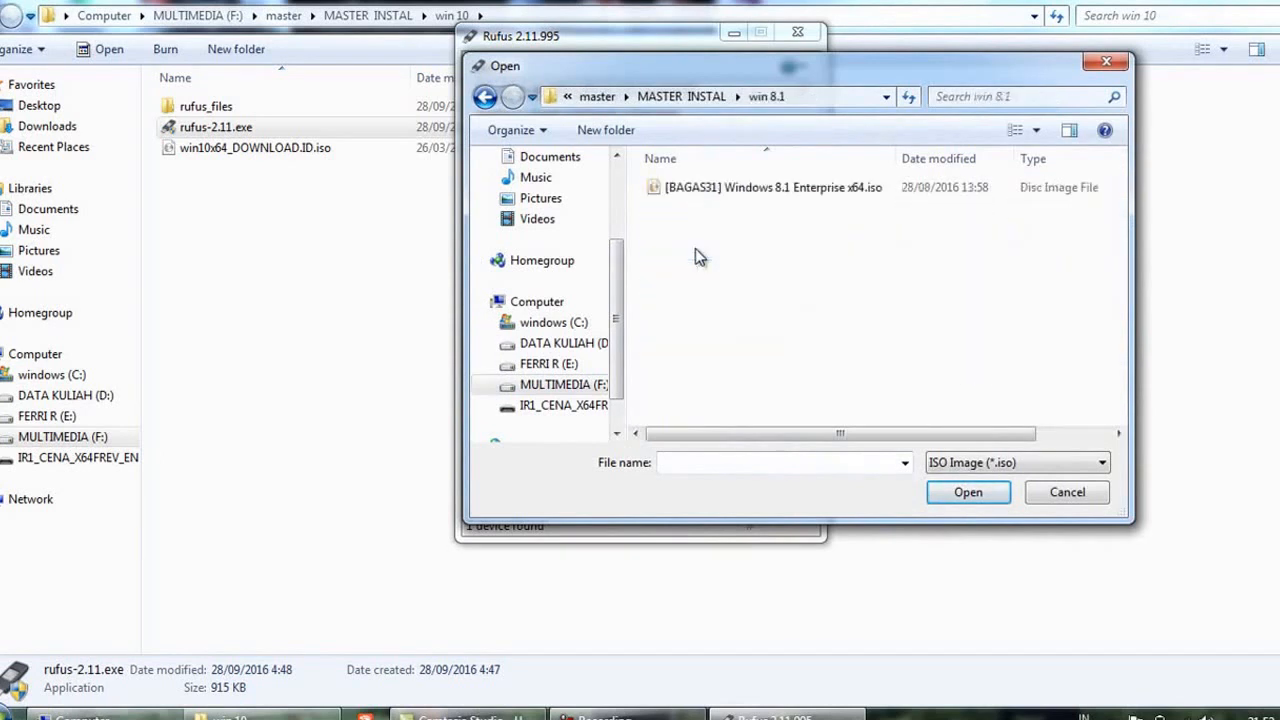
click(686, 197)
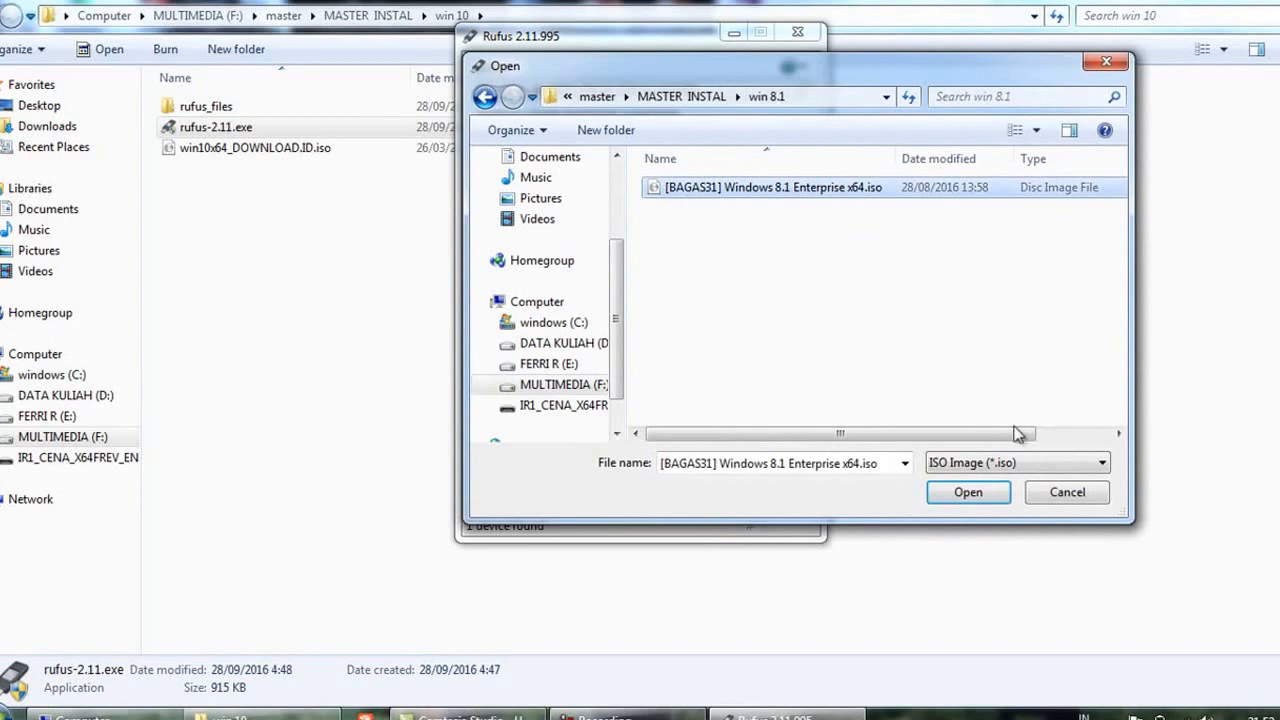
click(780, 190)
click(954, 495)
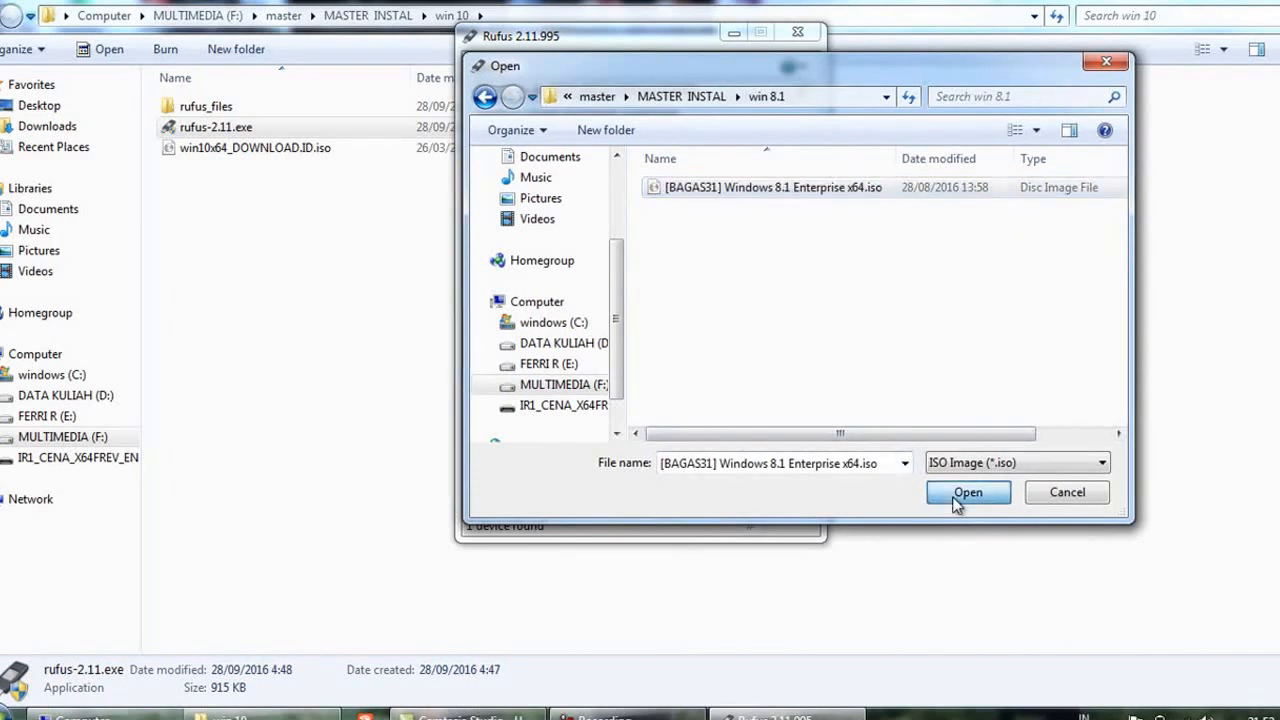
click(957, 496)
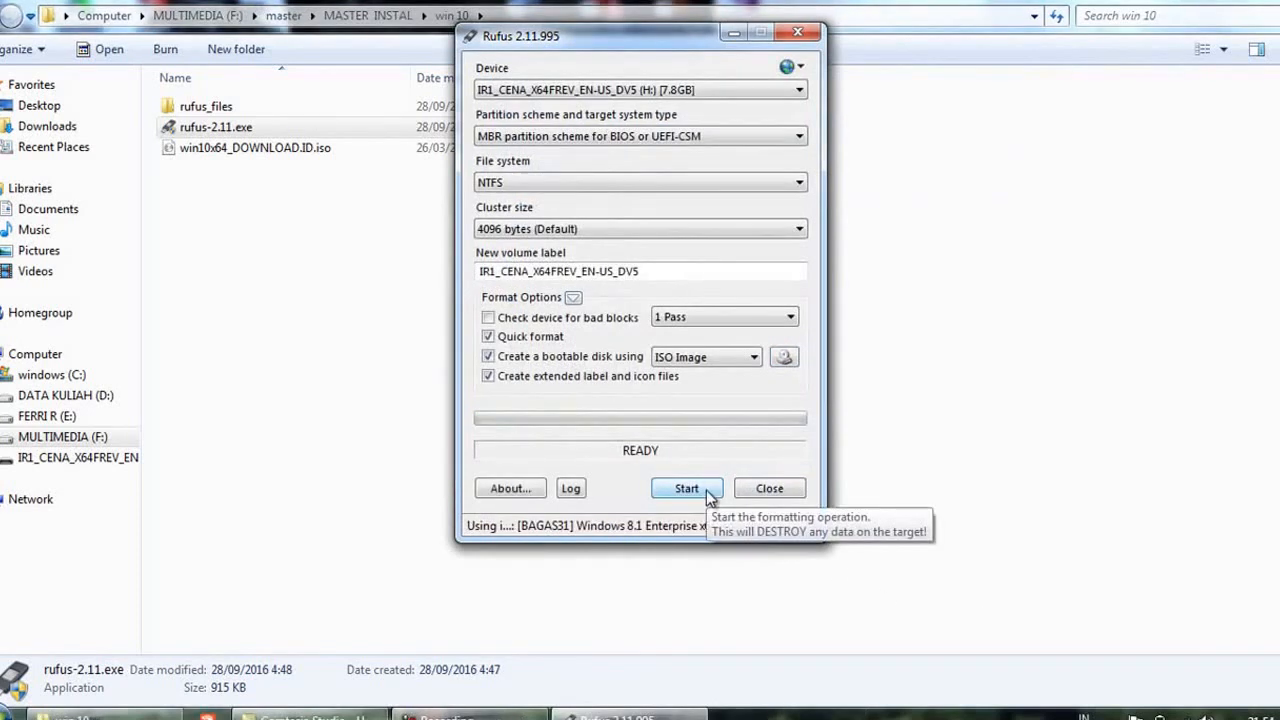
Write the Windows 8.1 image to drive H:, accepting the data erasure, and close Rufus once it finishes
click(706, 490)
click(731, 428)
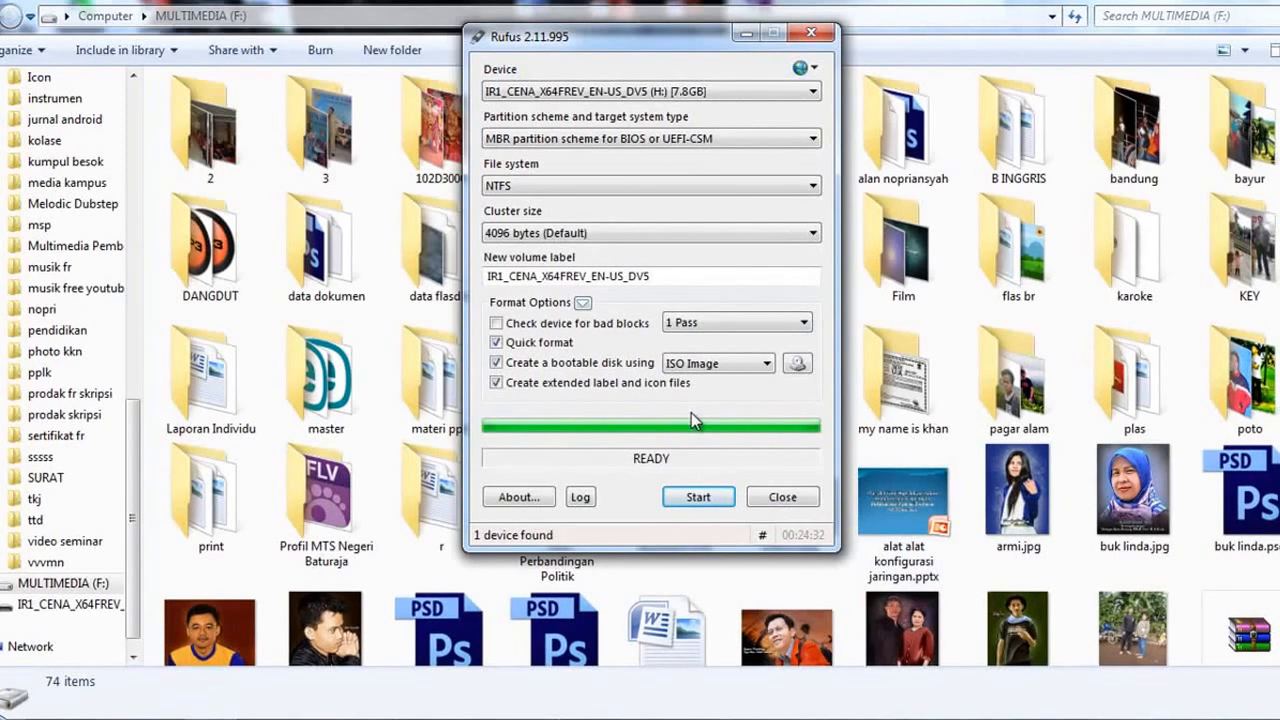
click(781, 497)
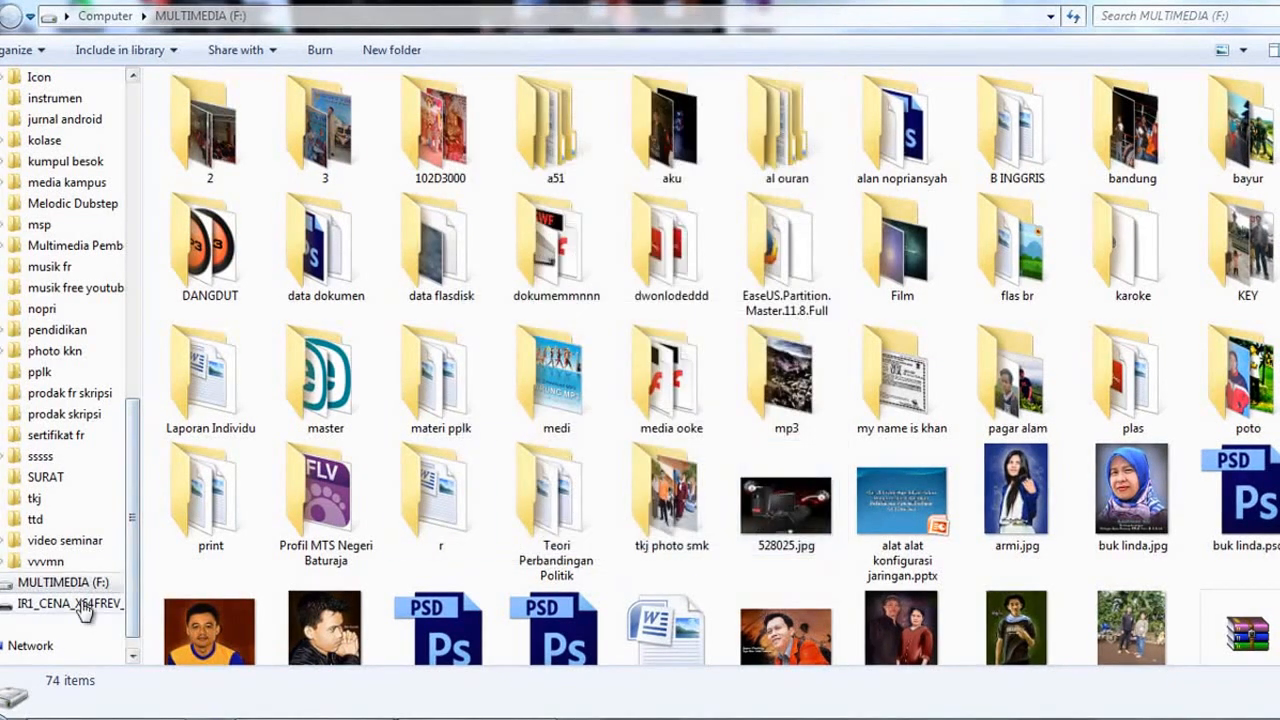
Return to the Computer overview in Windows Explorer and eject the removable drive H:
scroll(85, 612, up, 2)
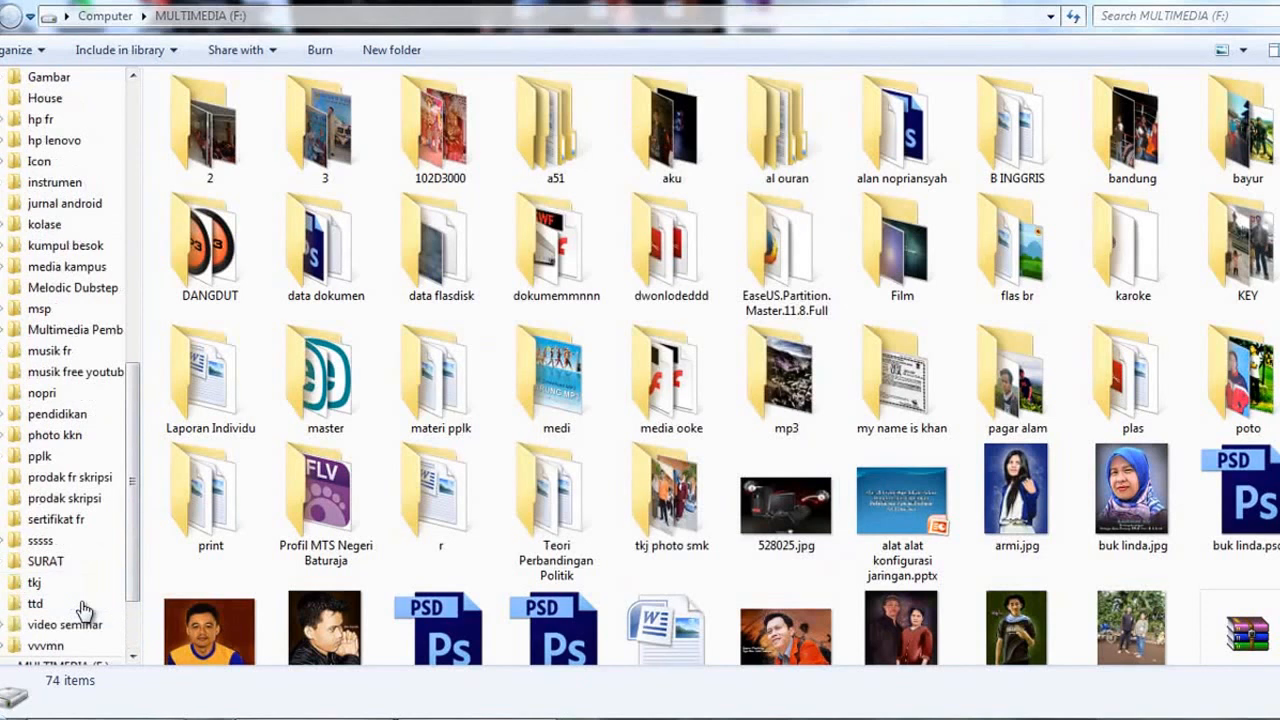
drag(134, 574, 157, 342)
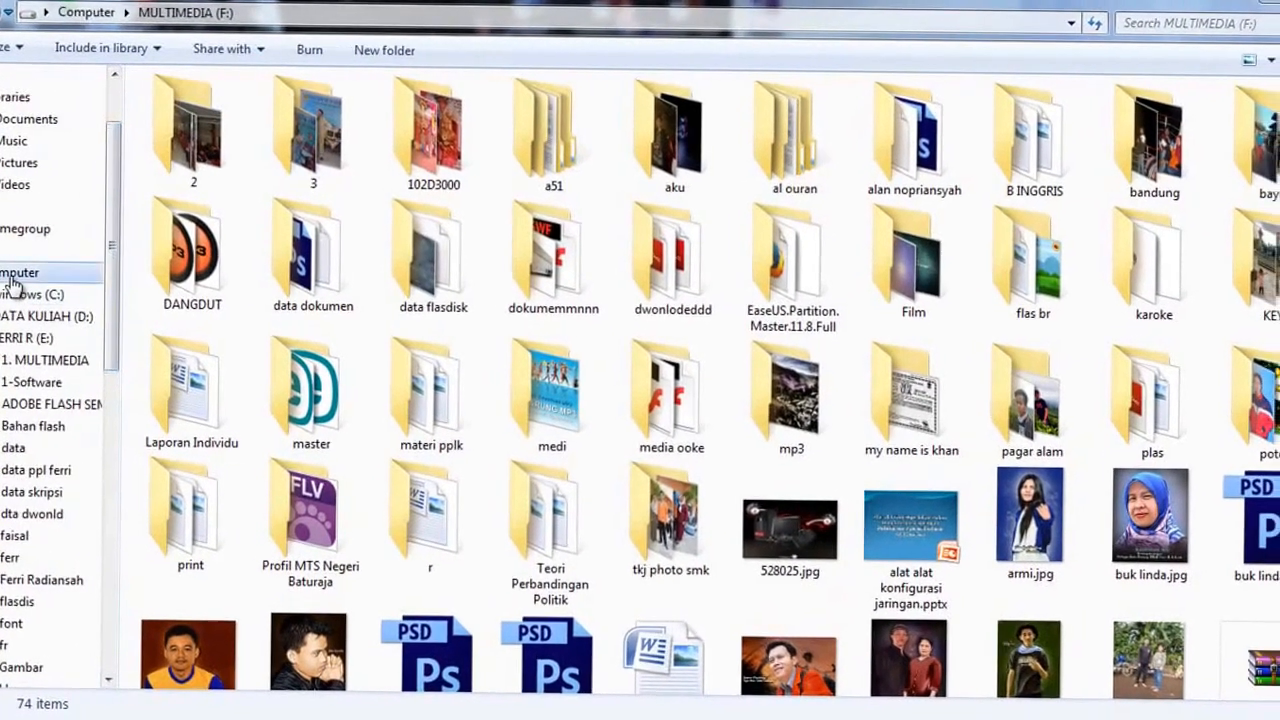
click(12, 280)
click(560, 228)
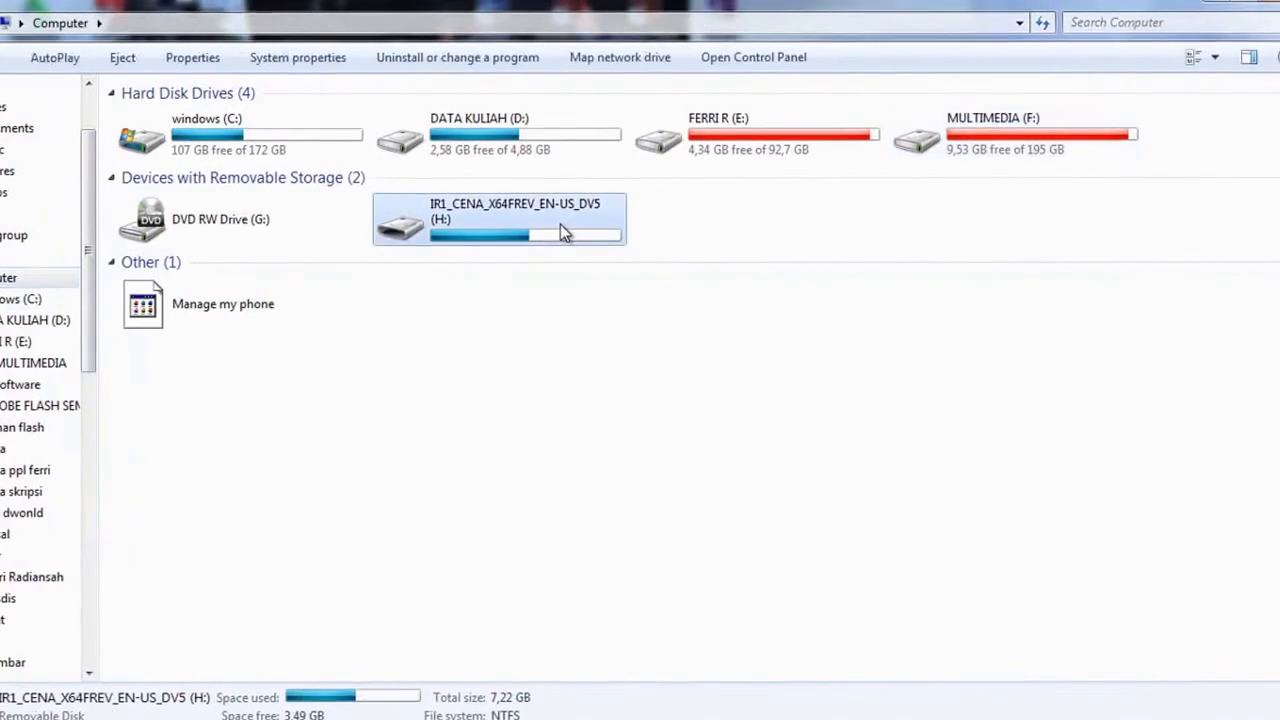
right_click(562, 228)
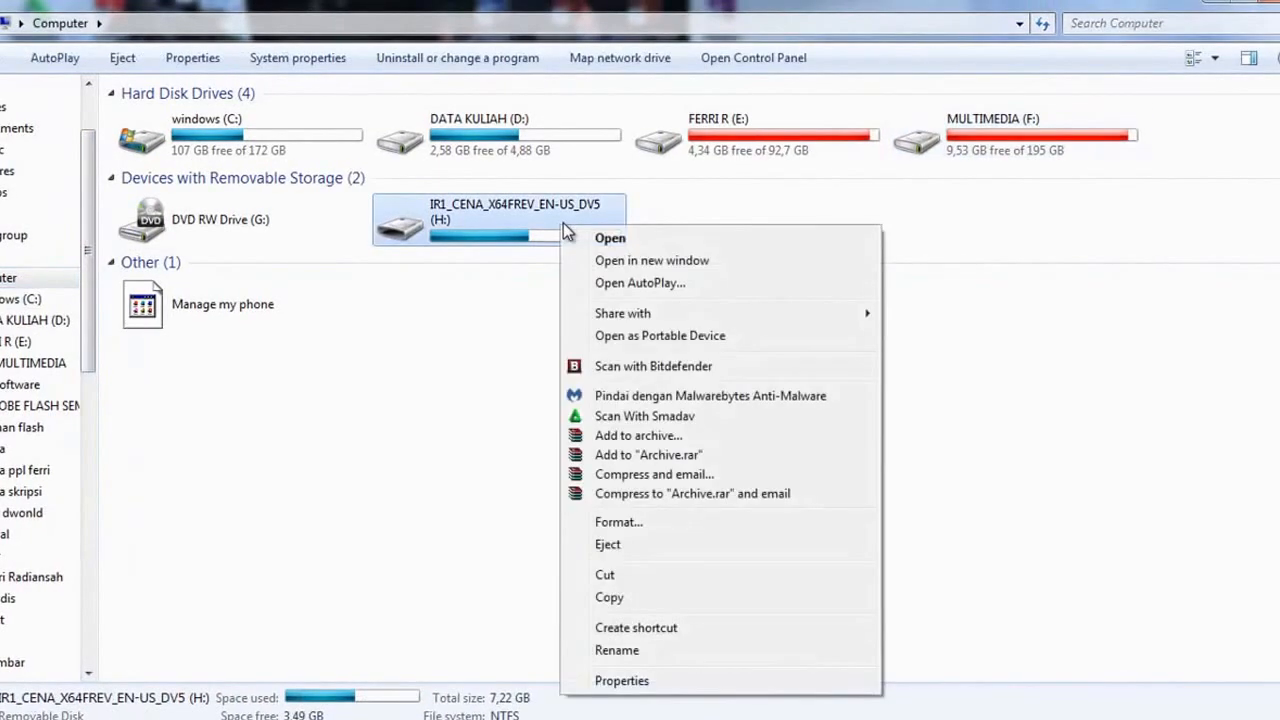
click(648, 544)
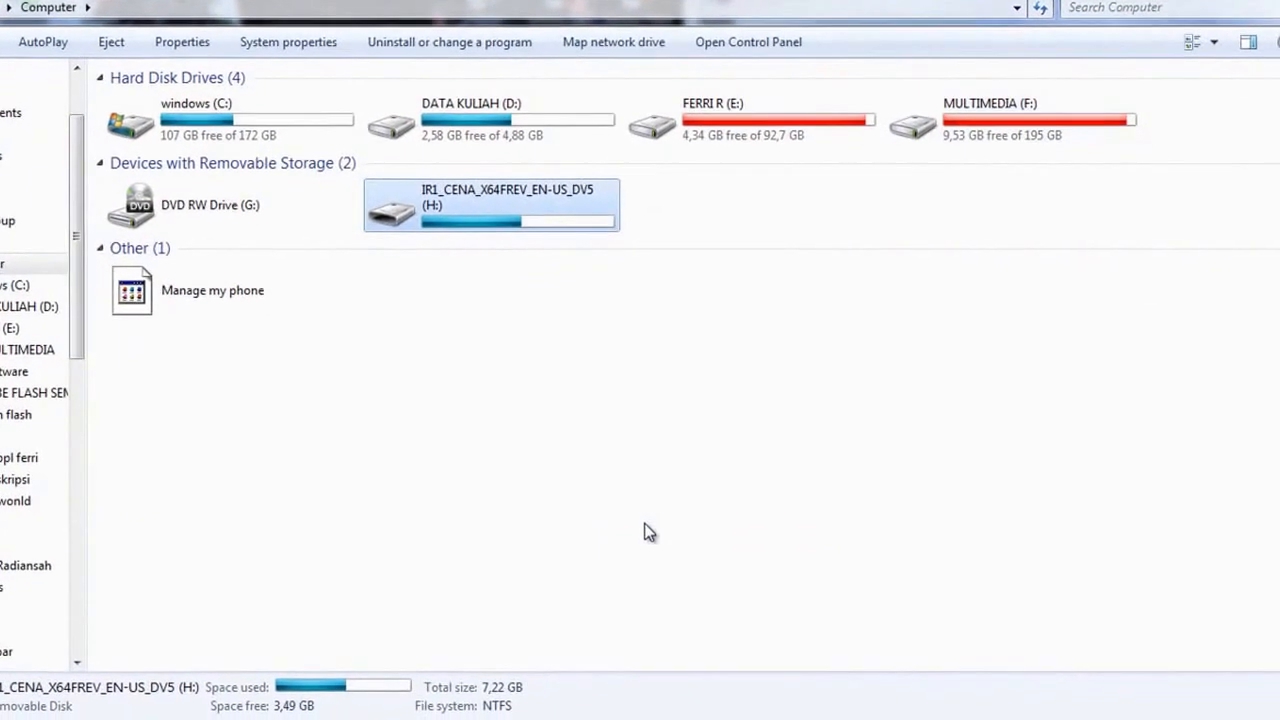